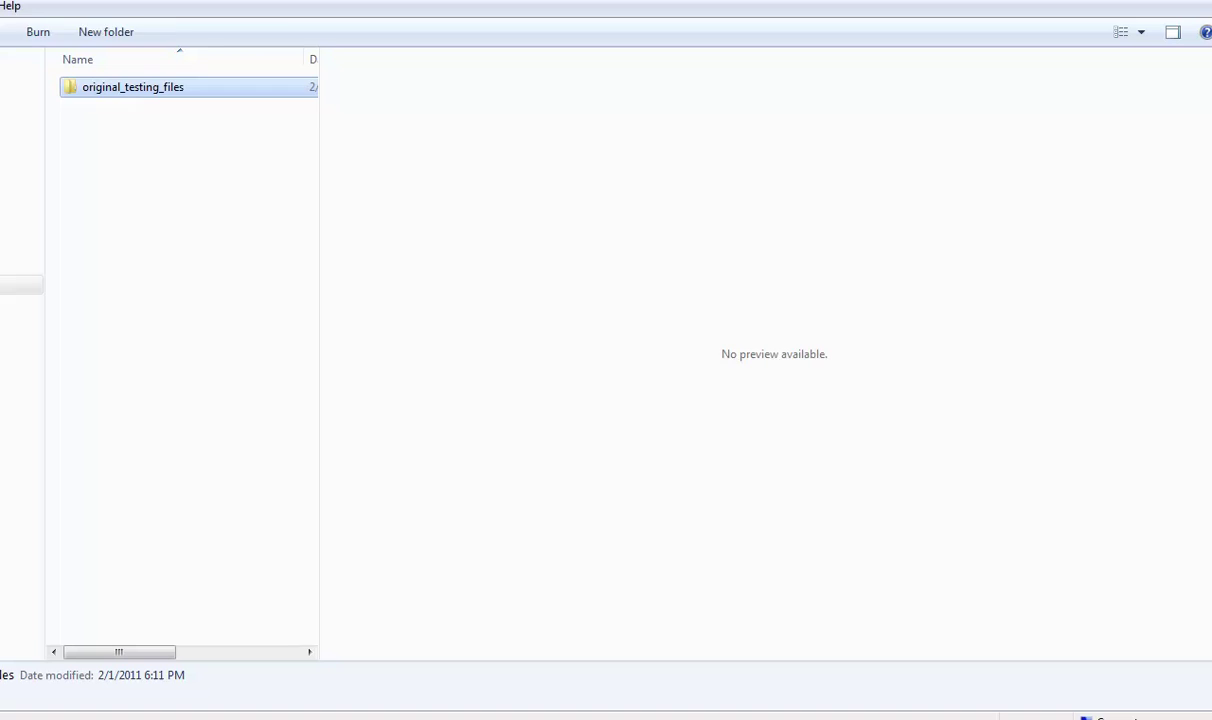
Open original_testing_files and preview the PHP code of pull_from_database and contact_form
left_click(130, 140)
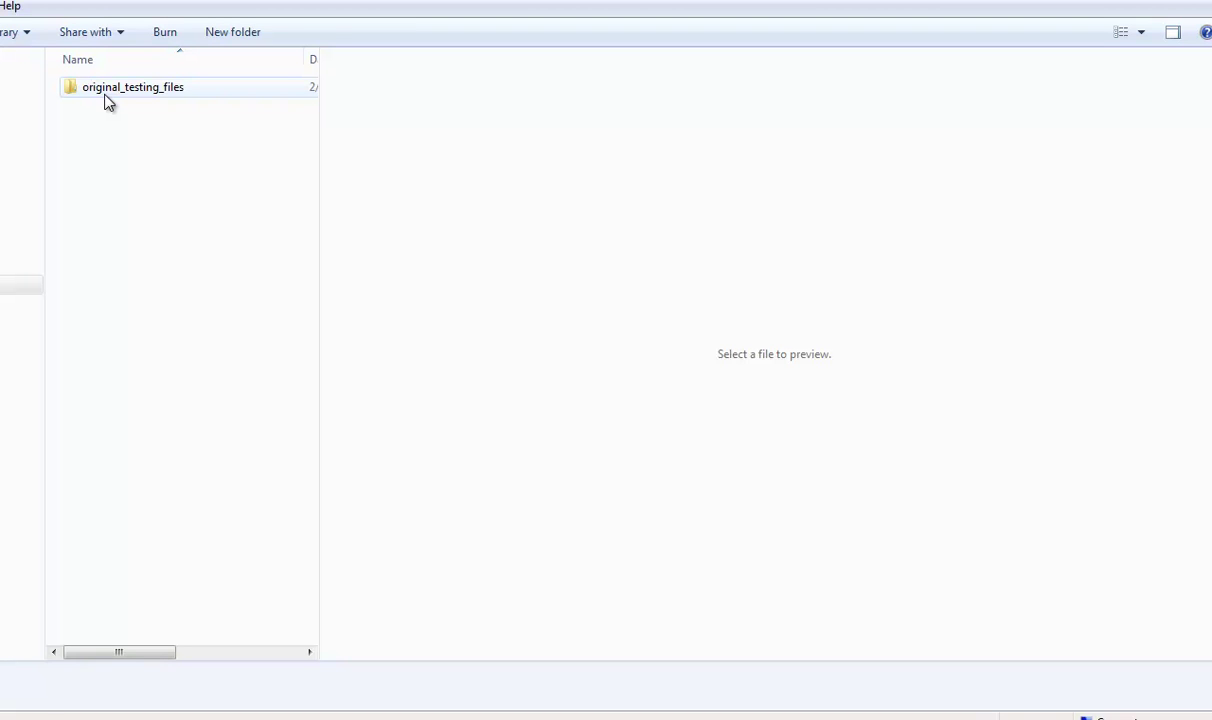
double_click(108, 100)
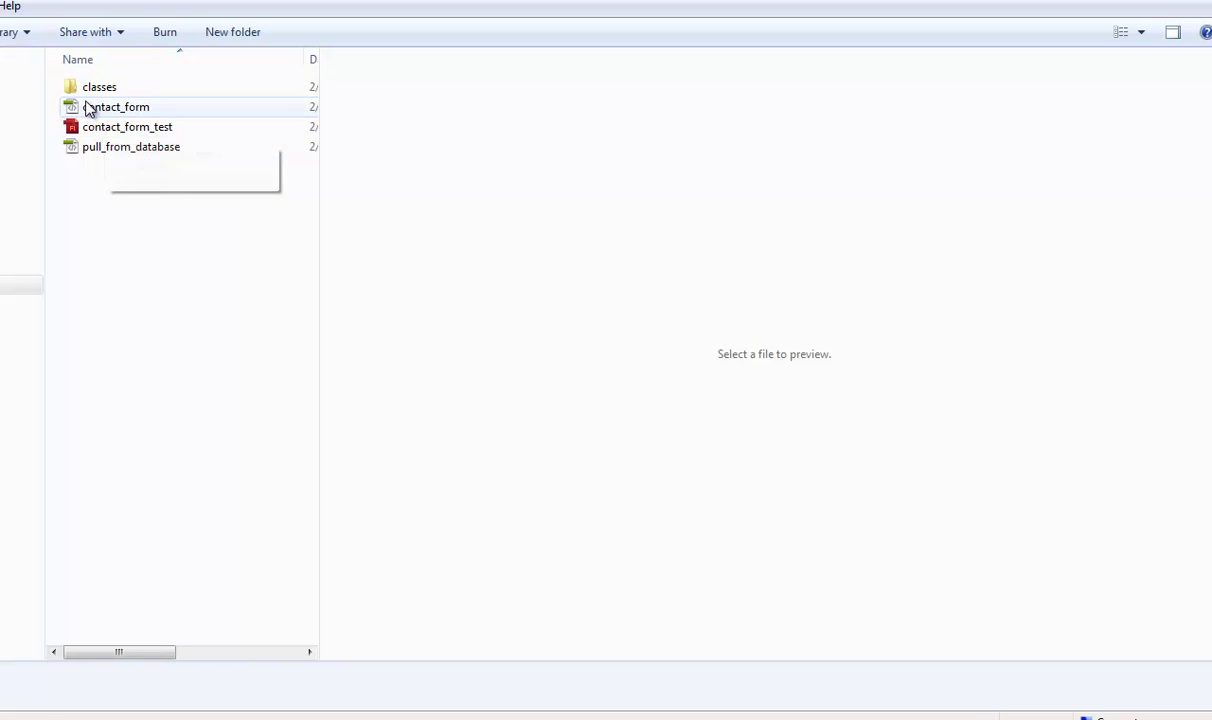
left_click(87, 93)
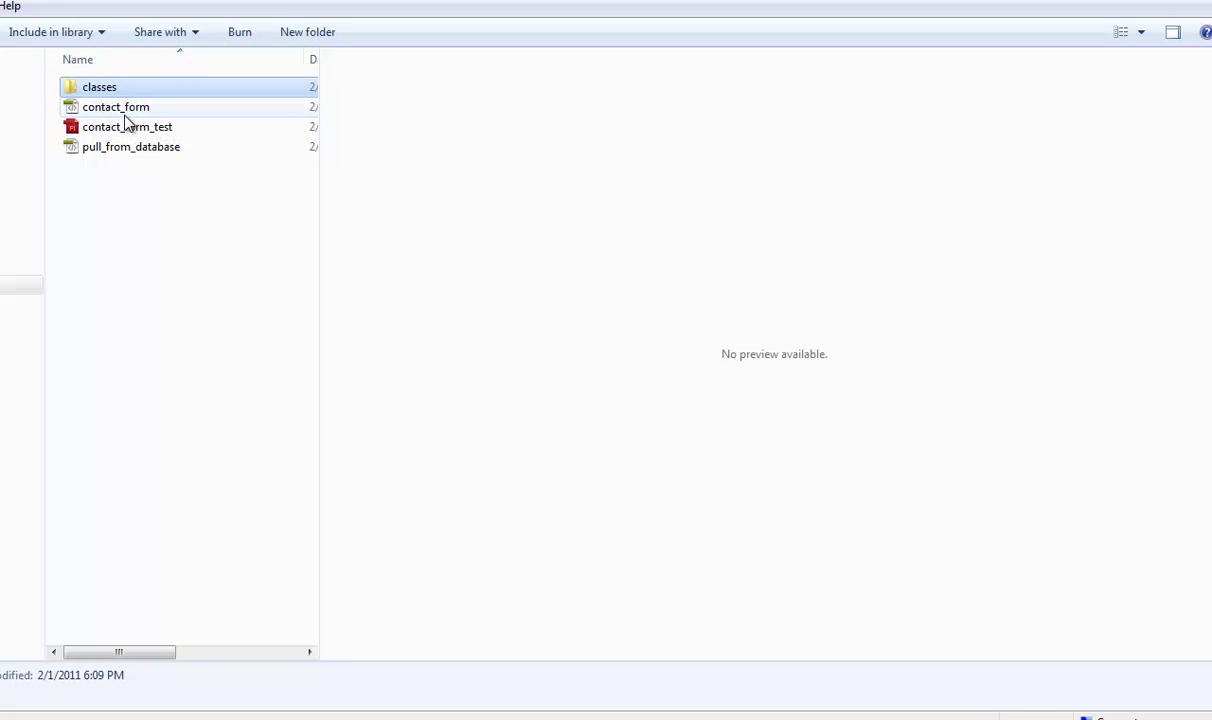
left_click(133, 158)
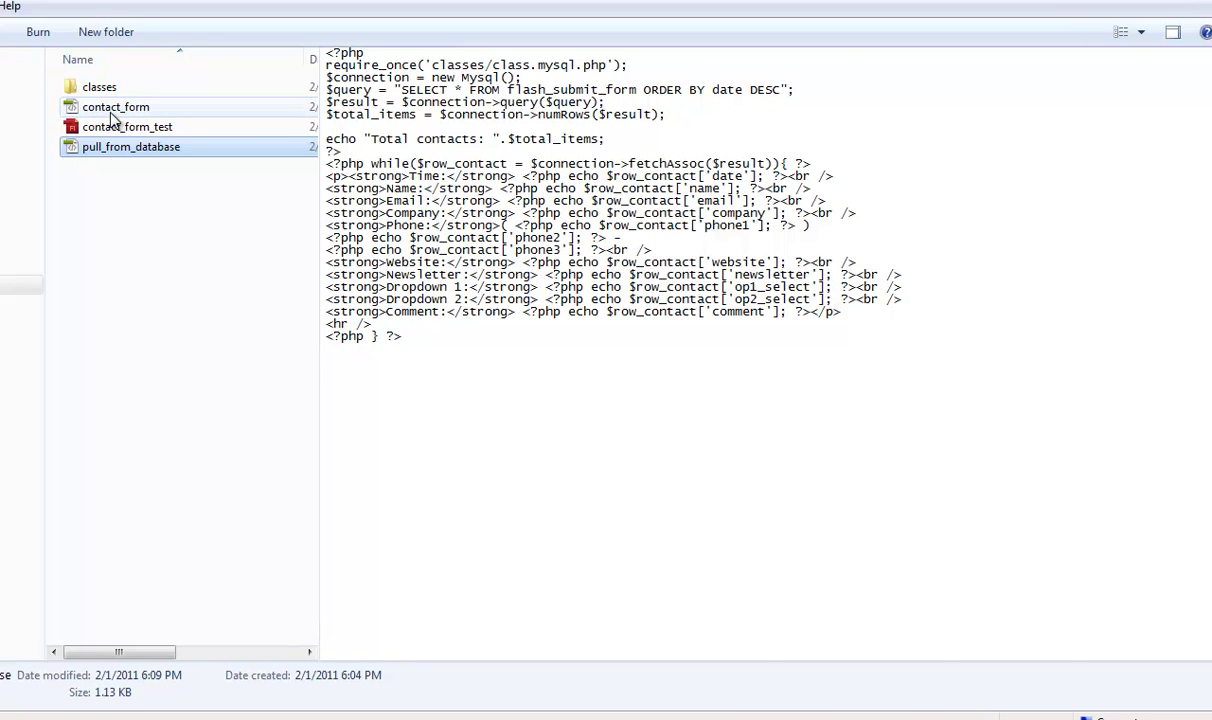
left_click(113, 112)
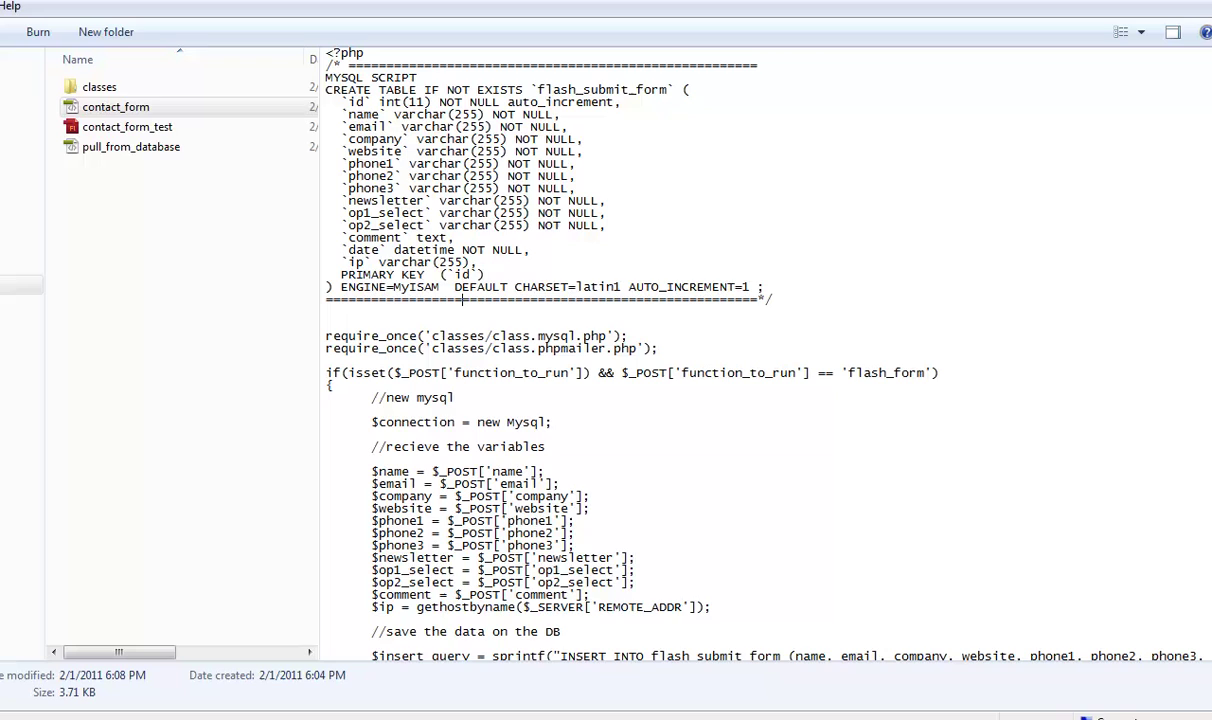
Go back up to the parent folder and switch over to Flash
key("BackSpace")
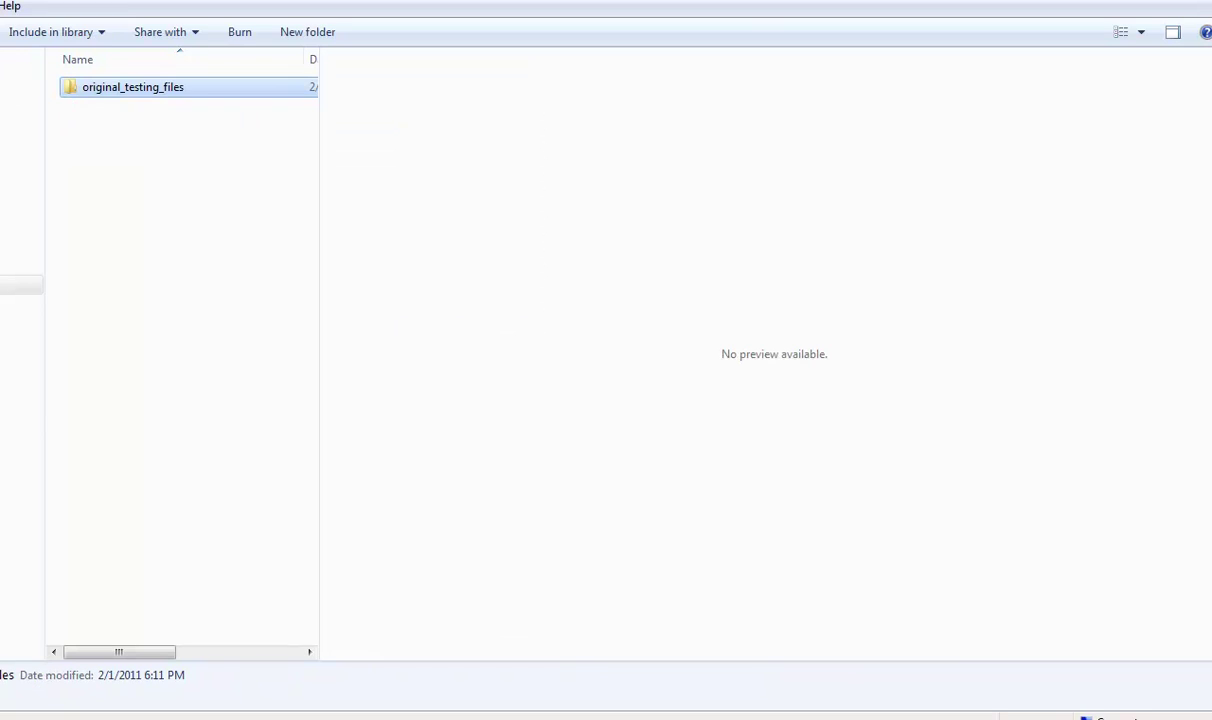
left_click(178, 148)
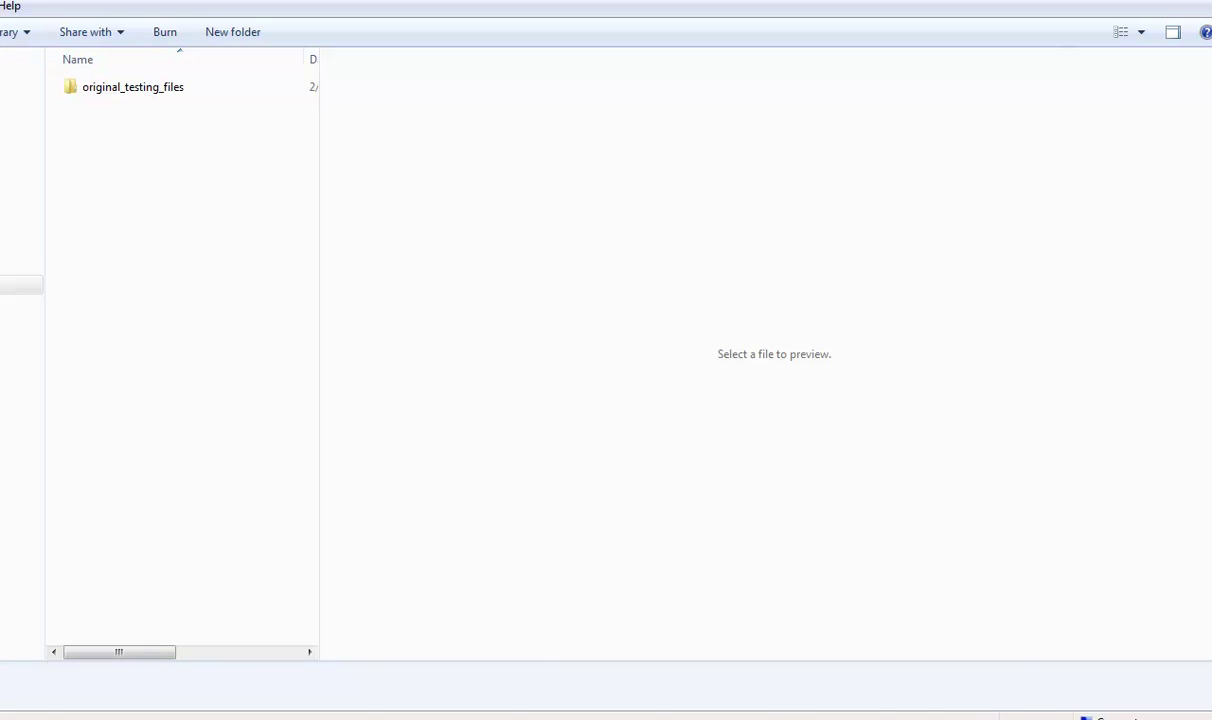
key("alt+Tab")
left_click(60, 33)
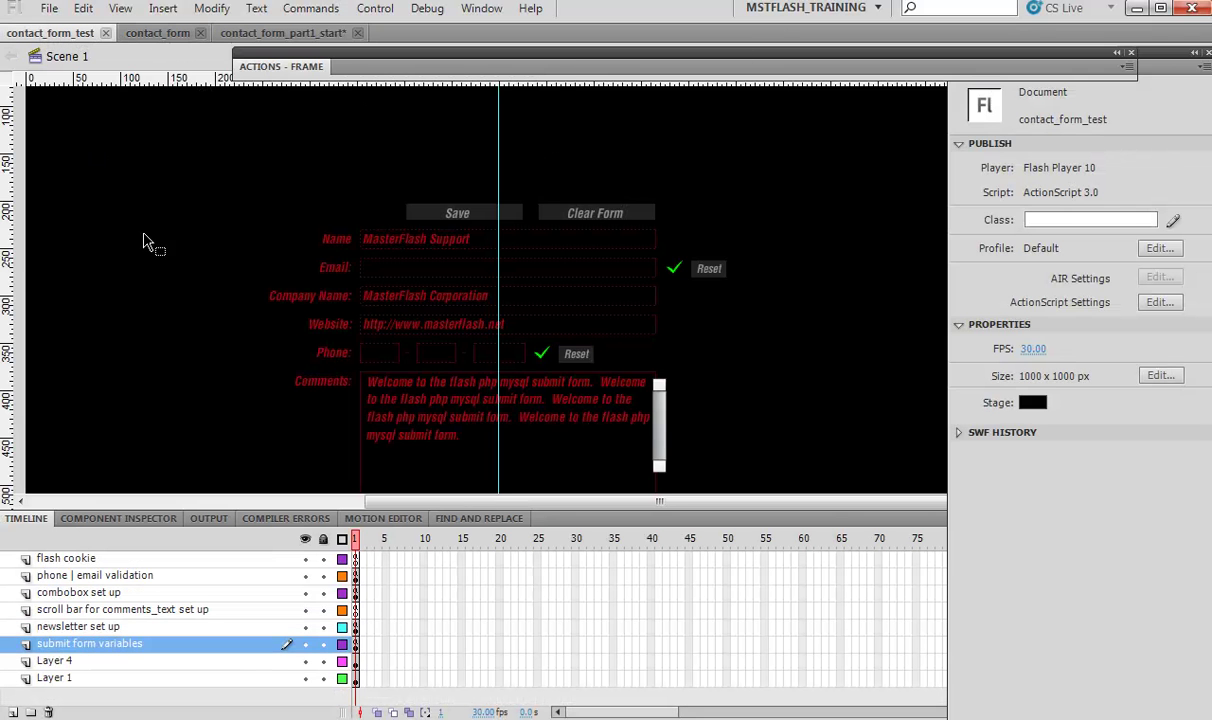
scroll(176, 304, "down", 5)
scroll(176, 304, "up", 5)
scroll(254, 462, "down", 3)
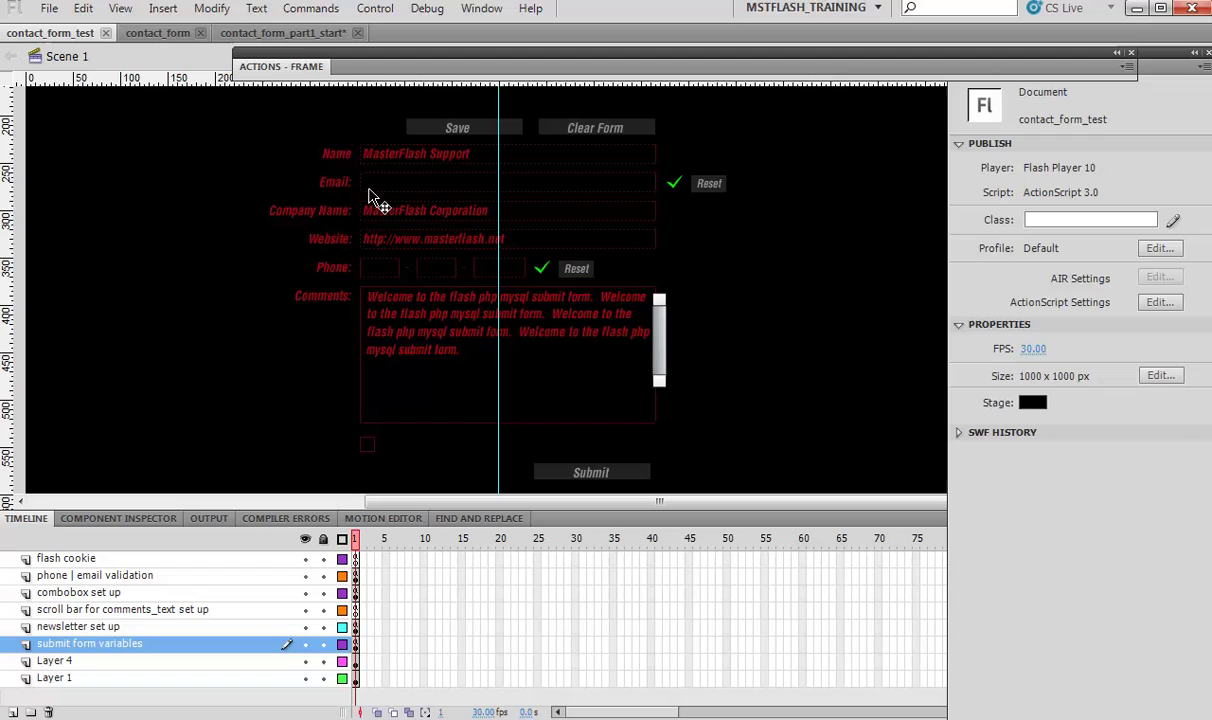
left_click(383, 271)
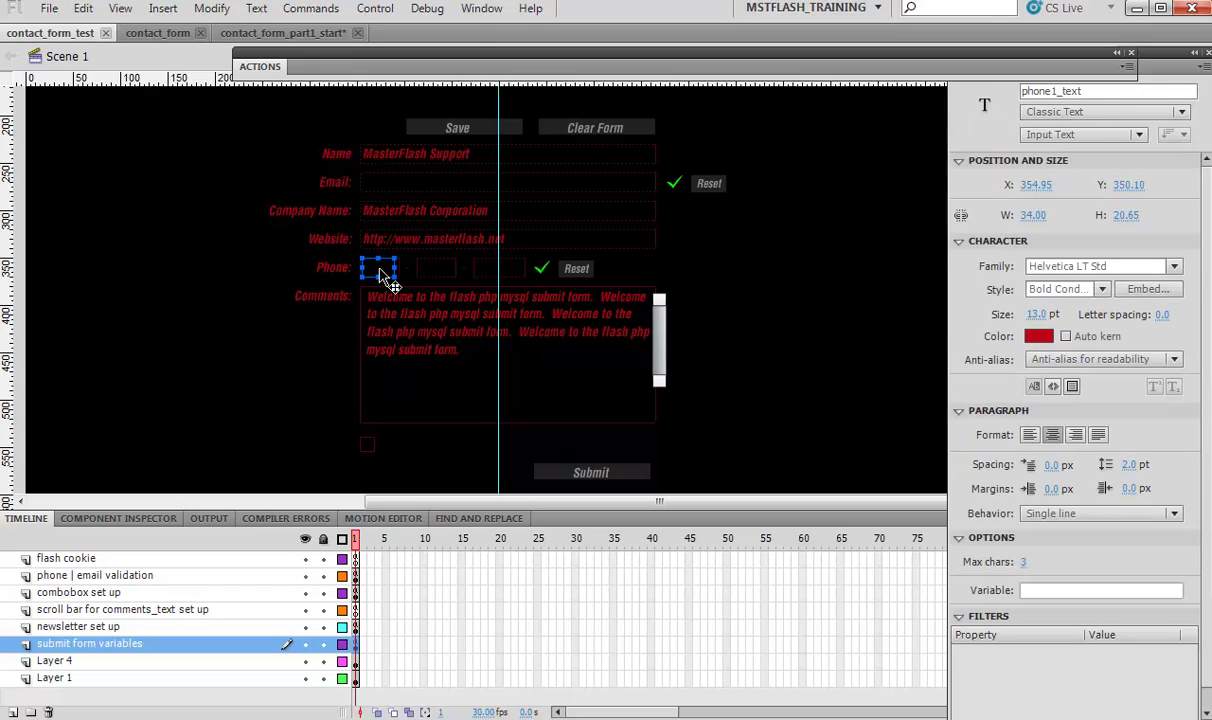
left_click(433, 271)
left_click(482, 272)
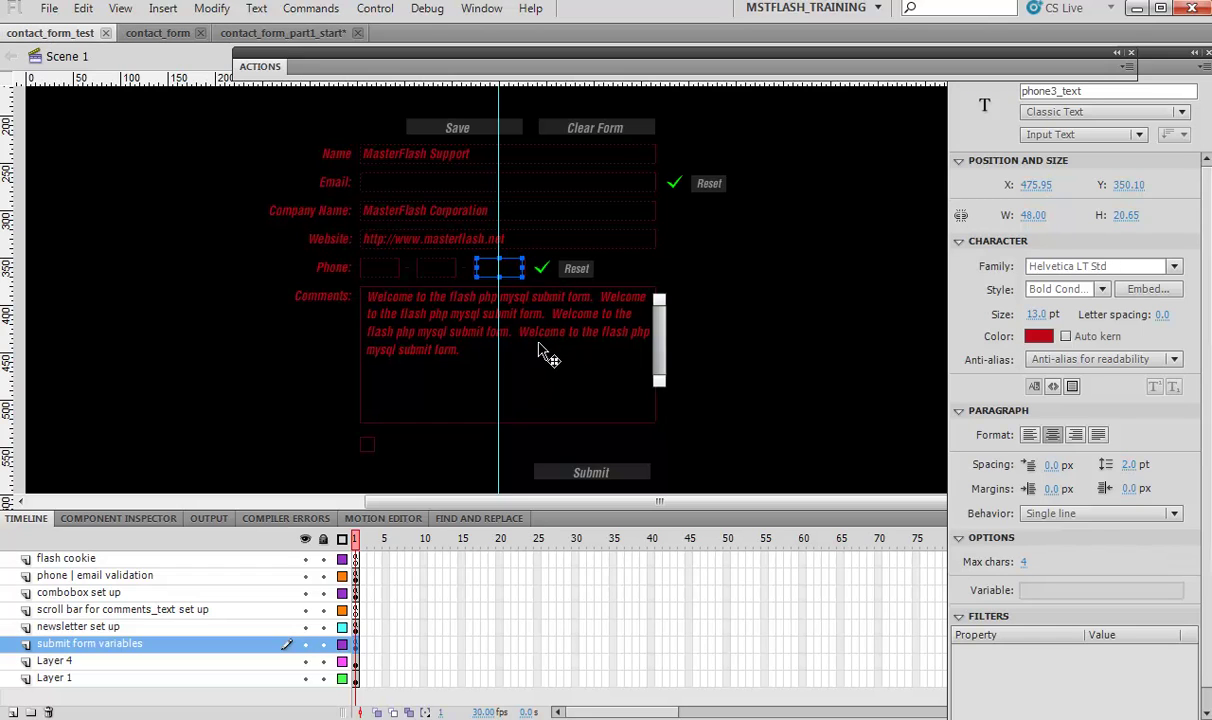
left_click(237, 297)
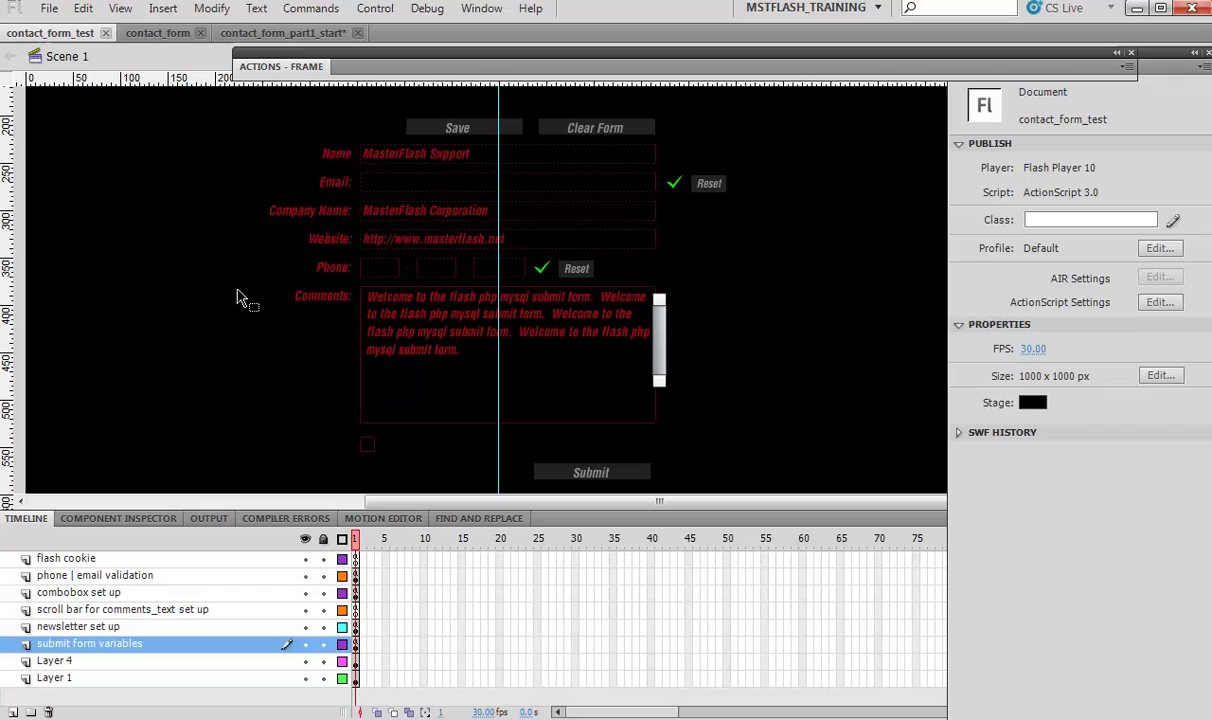
Show contact_form_part1_start and pan its stage until the MasterFlash Corporation logo is visible
left_click(252, 34)
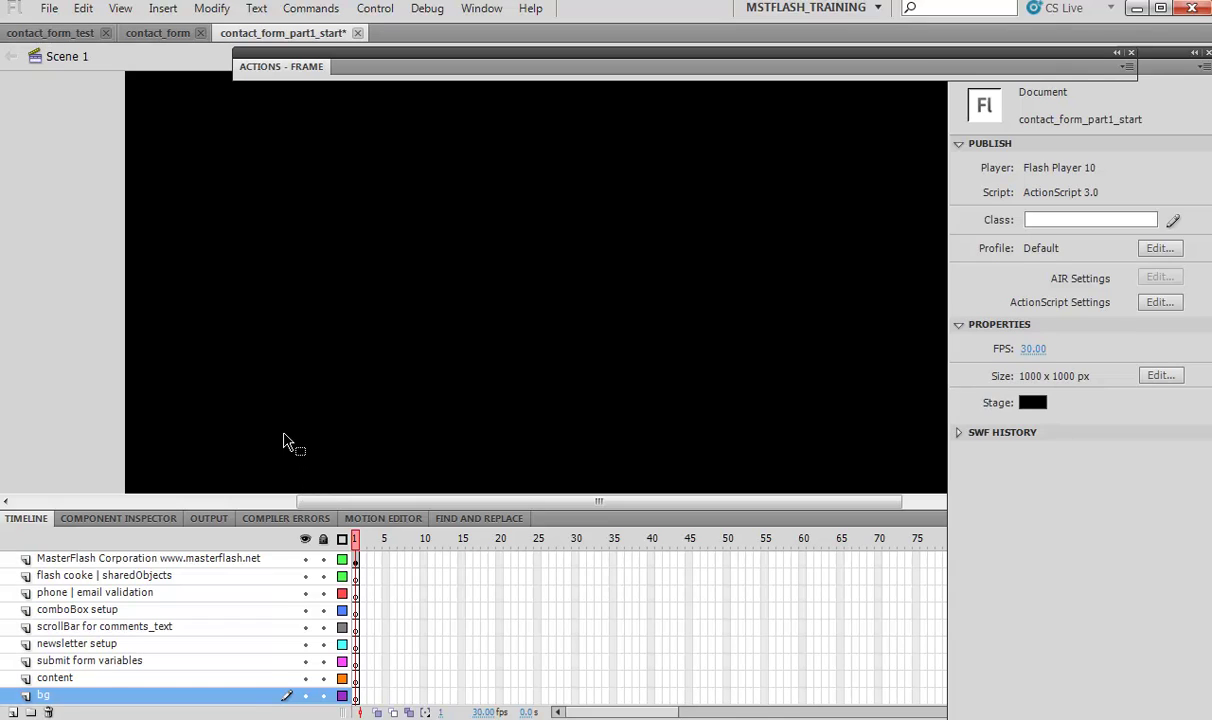
left_click_drag(460, 295, 343, 310)
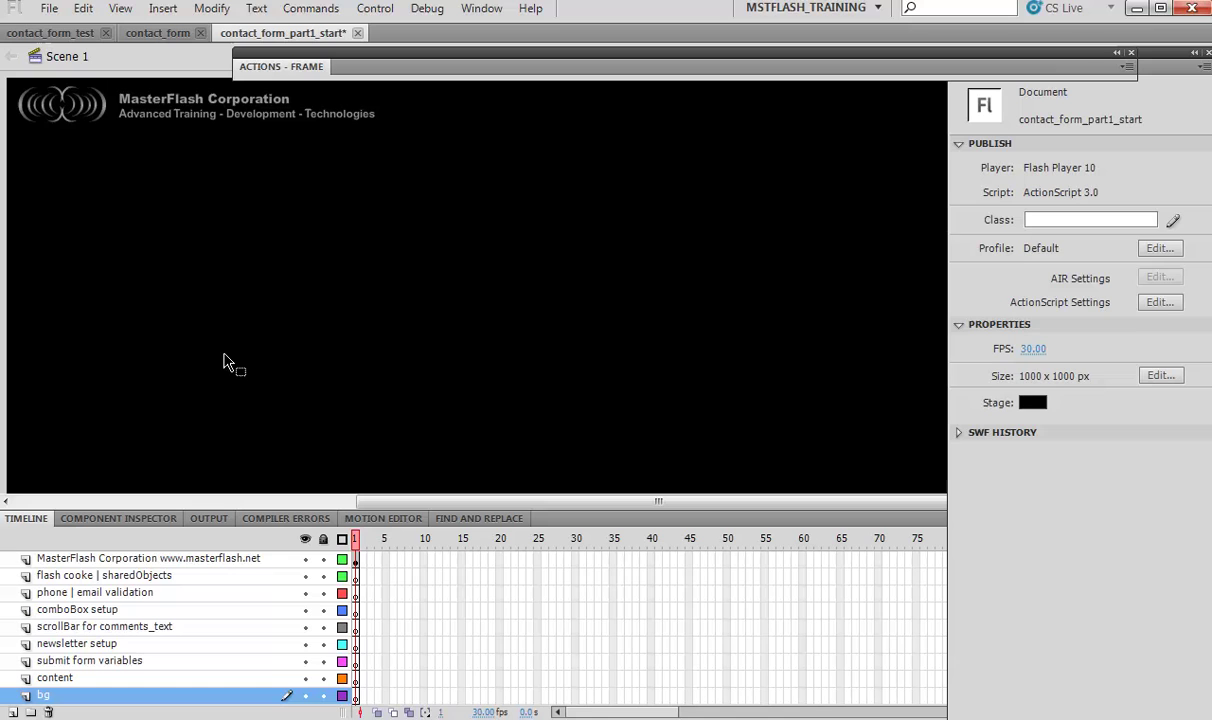
Close contact_form_part1_start without saving and close contact_form_test, keeping contact_form open
left_click(357, 33)
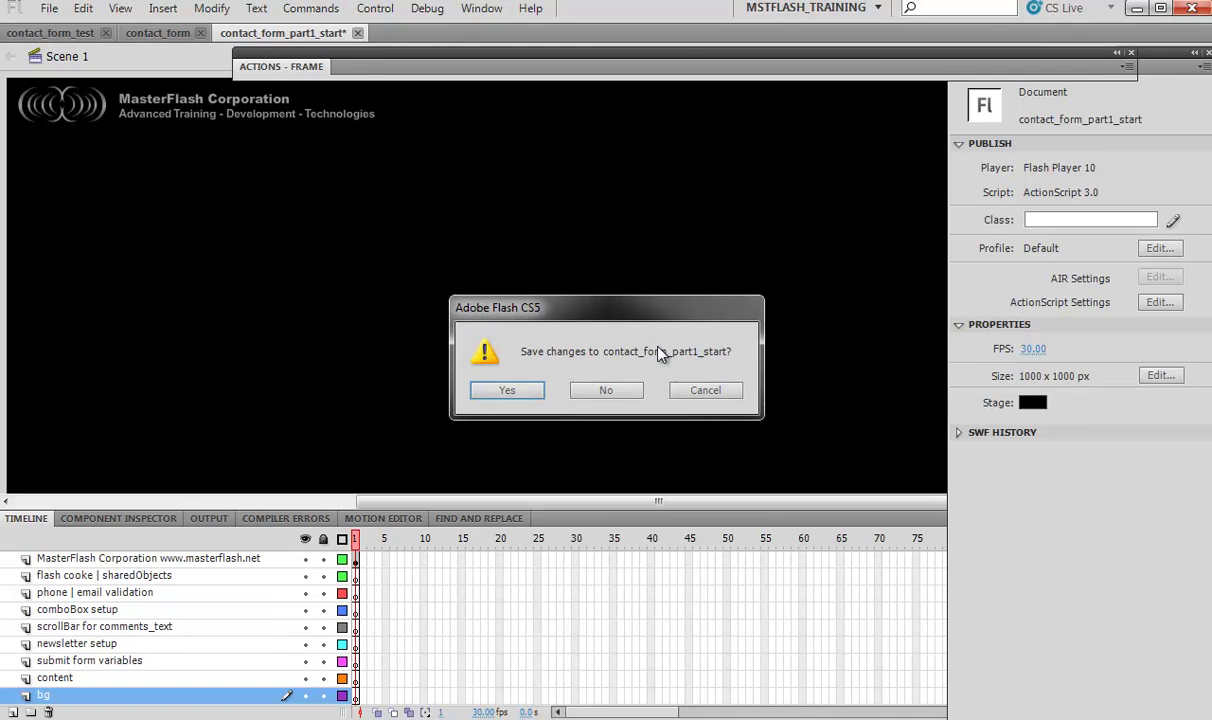
left_click(610, 390)
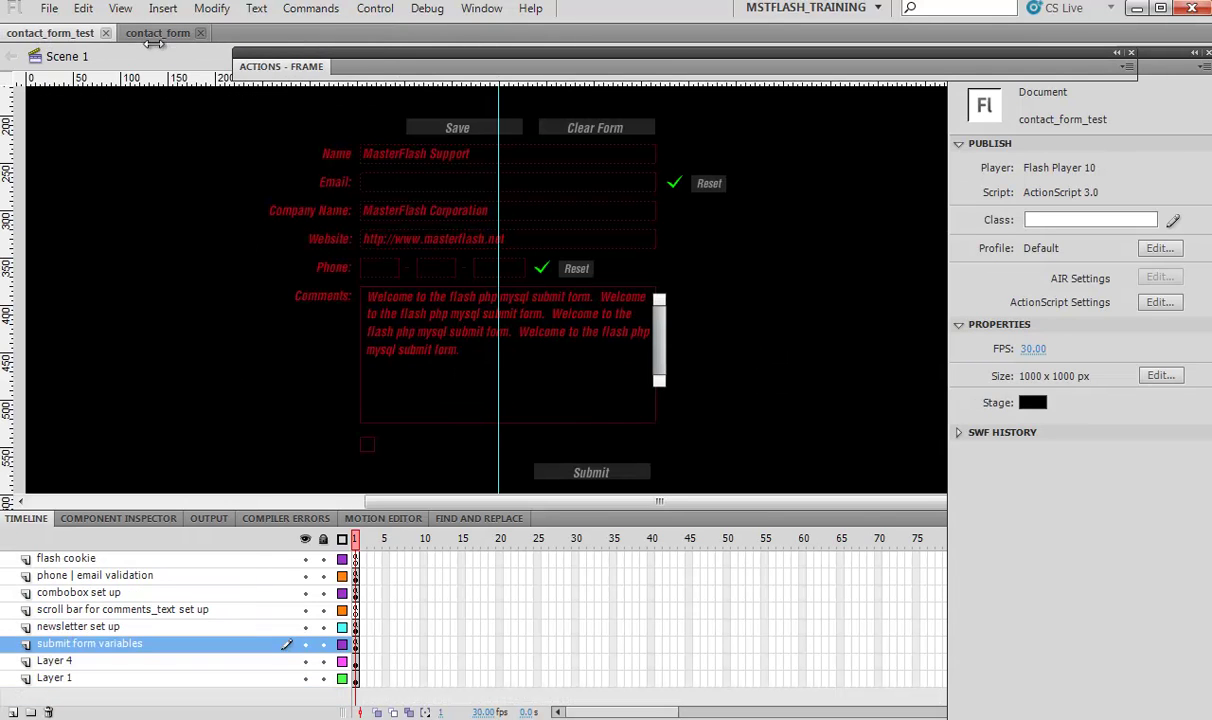
left_click(155, 36)
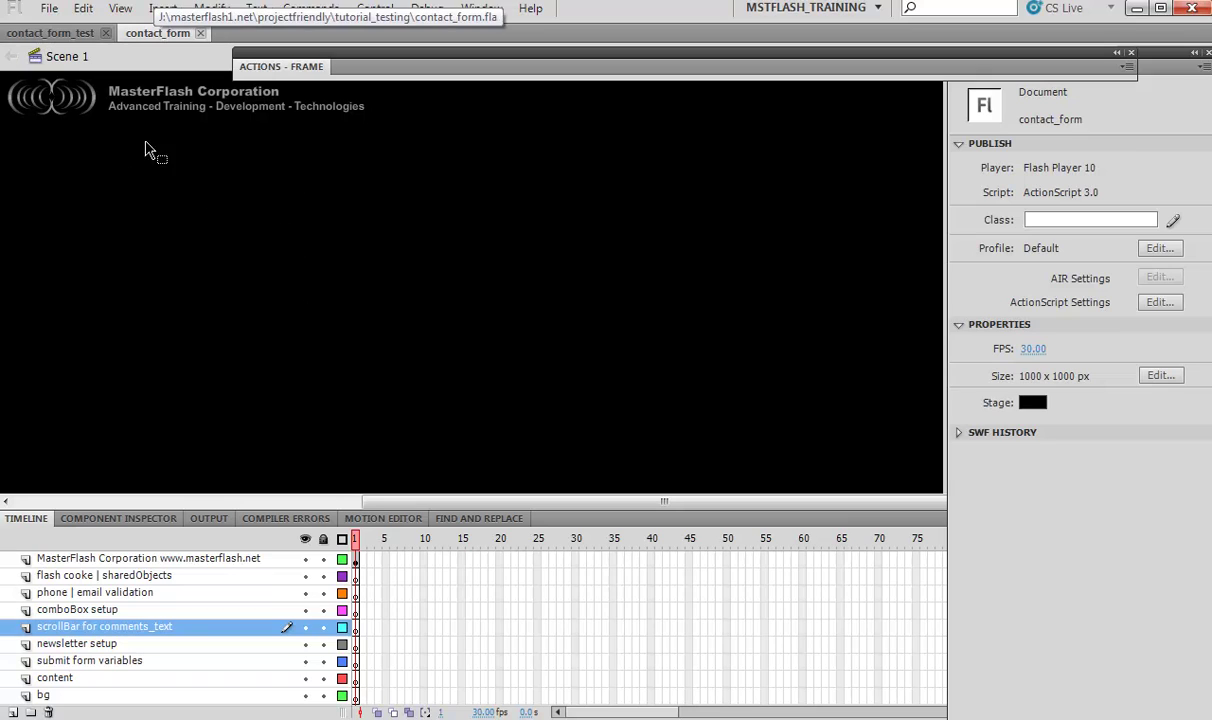
left_click(105, 33)
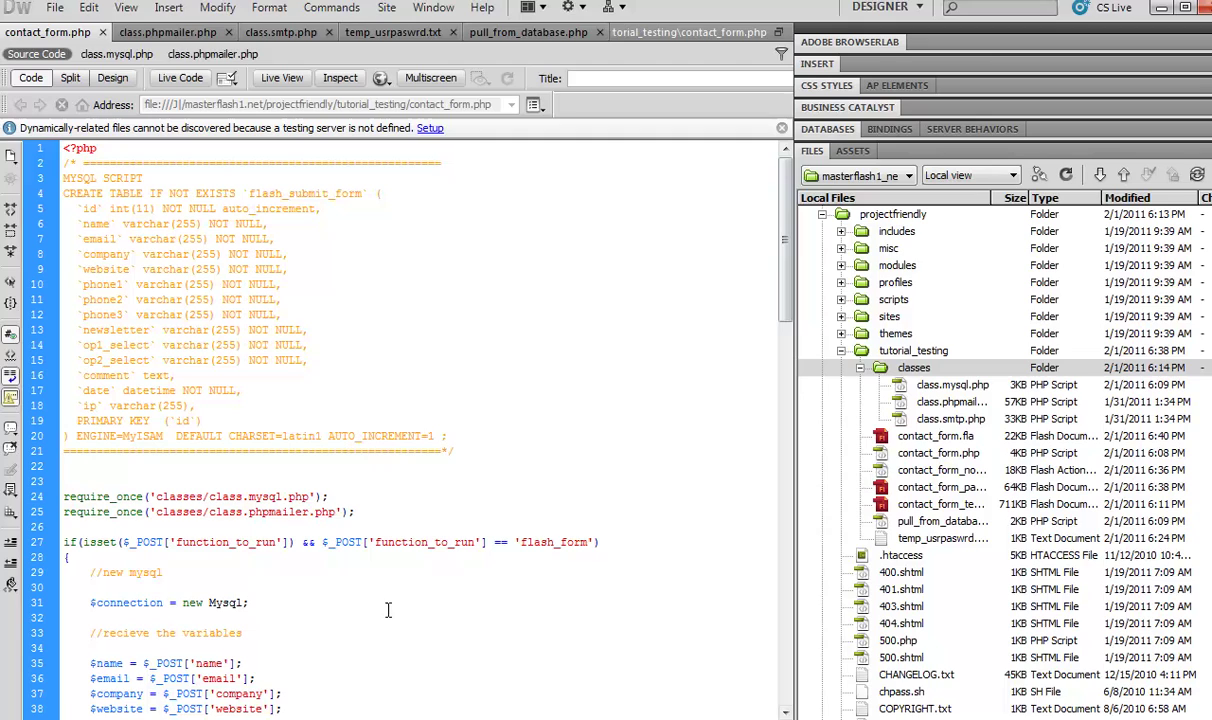
Open contact_form.php from the site files and highlight its flash_submit_form CREATE TABLE script, lines 4–20
left_click(913, 386)
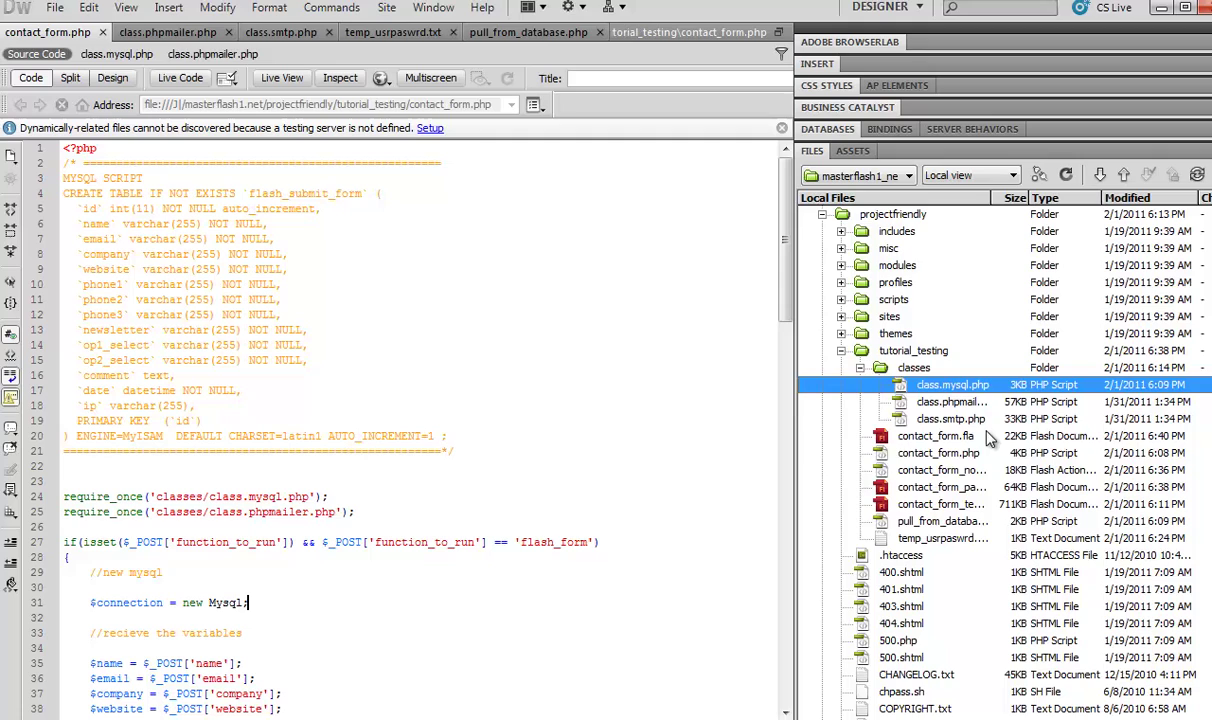
left_click(850, 451)
left_click(610, 396)
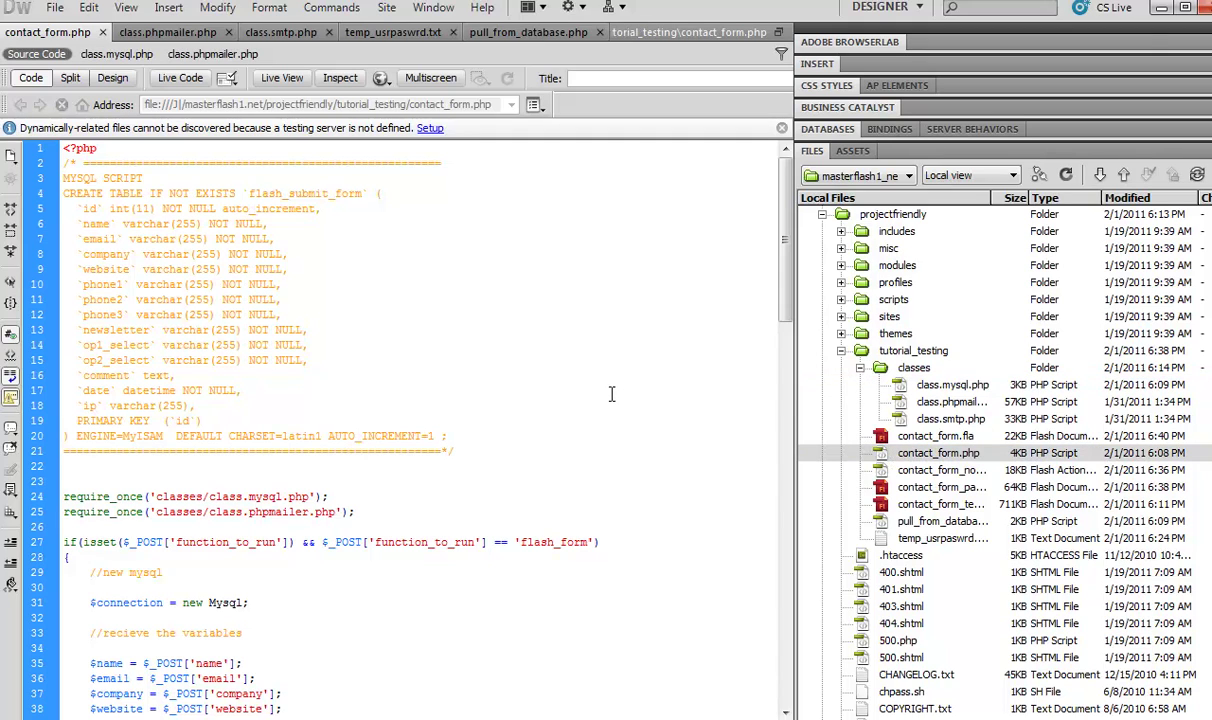
left_click(873, 455)
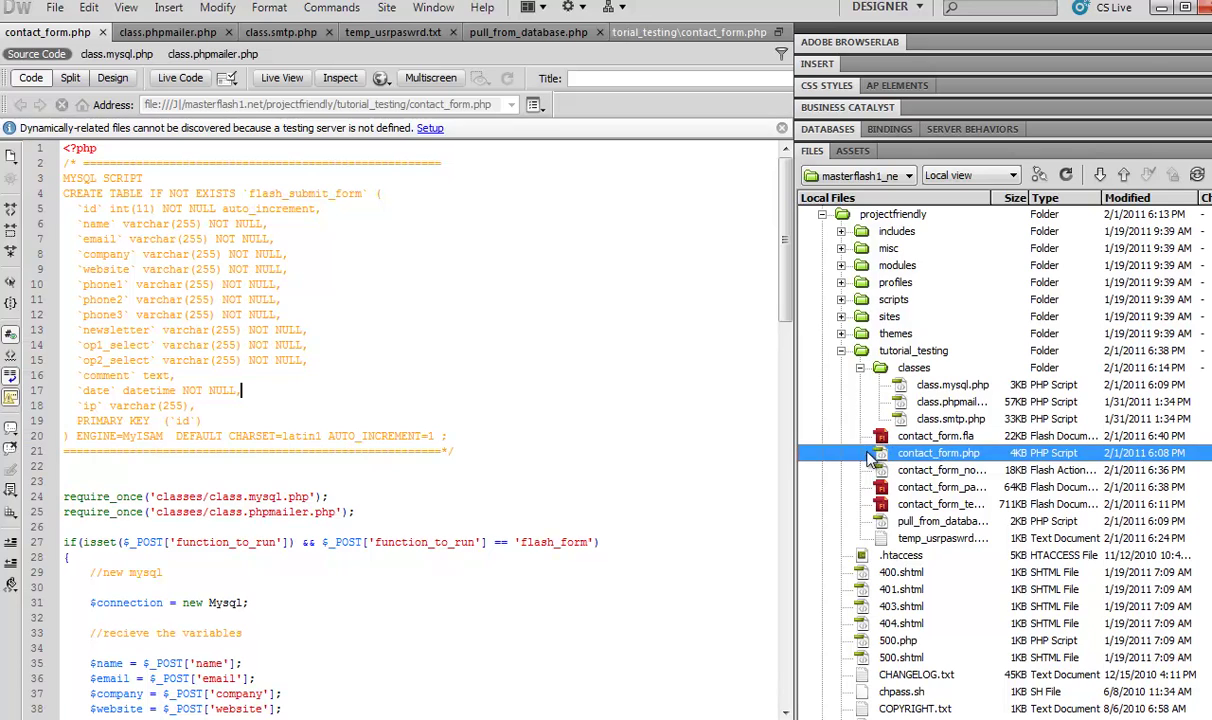
left_click(518, 444)
scroll(518, 444, "down", 1)
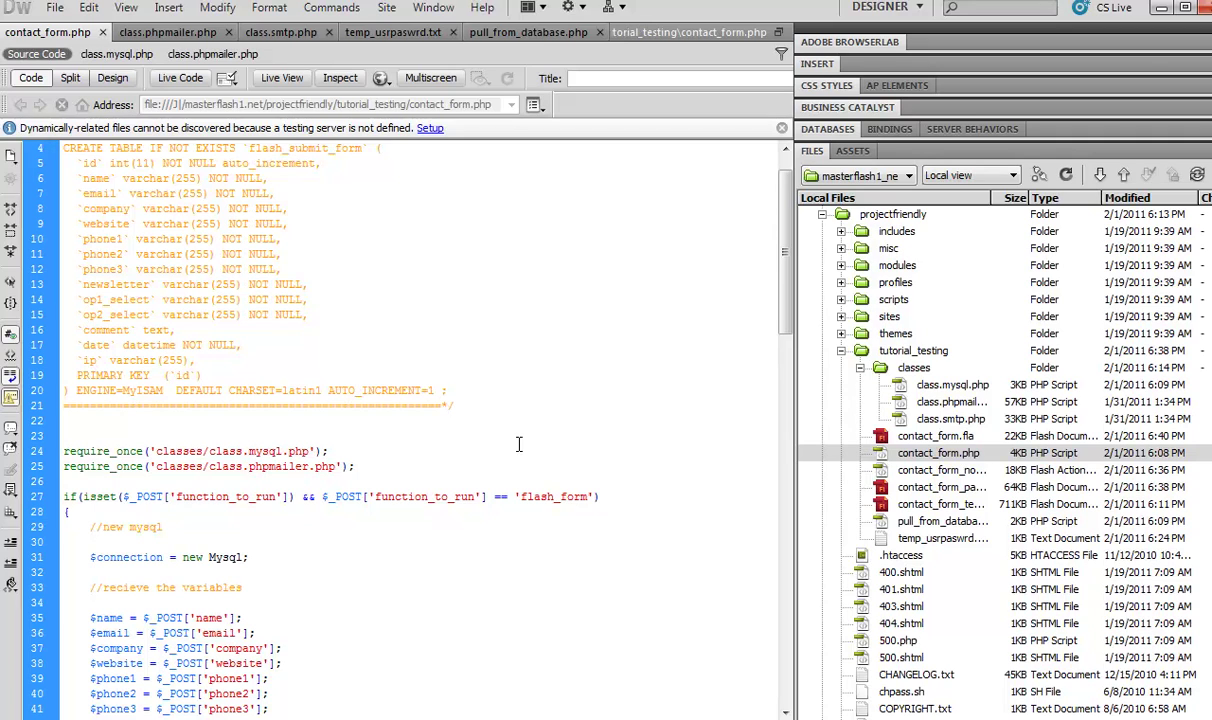
scroll(518, 444, "up", 1)
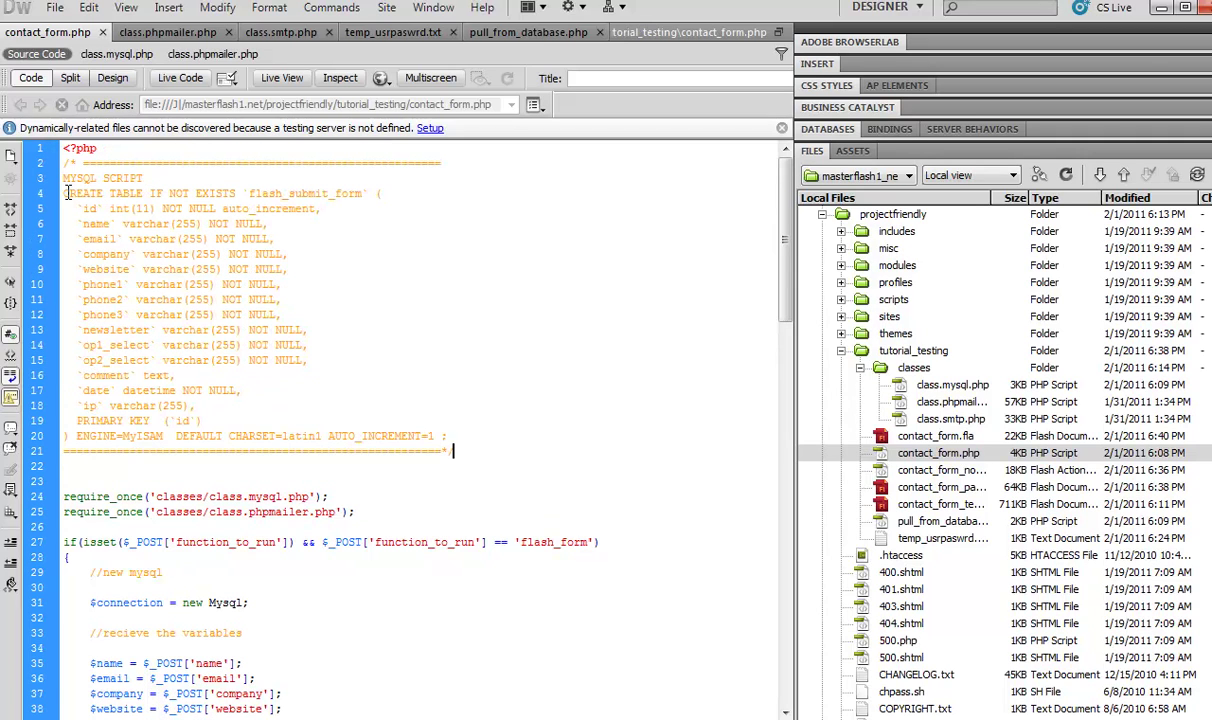
mouse_move(64, 192)
left_mouse_down()
mouse_move(70, 436)
mouse_move(457, 436)
mouse_move(70, 420)
mouse_move(136, 250)
mouse_move(65, 193)
left_mouse_up()
left_click(490, 428)
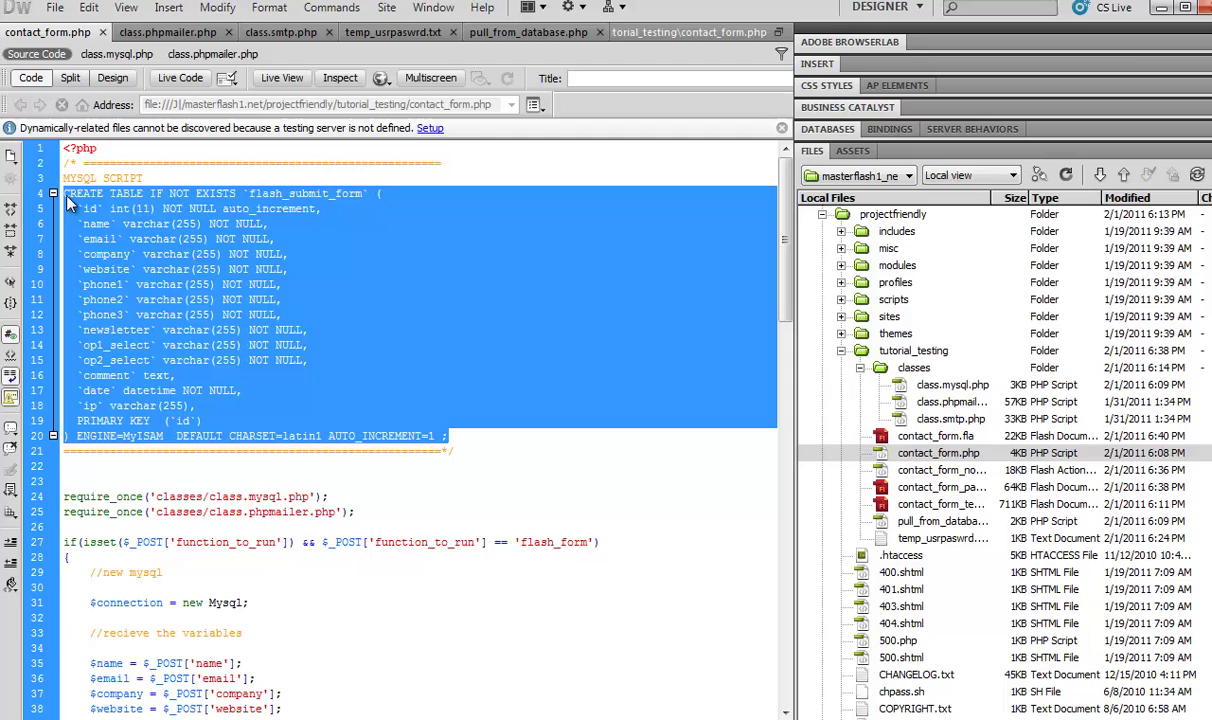